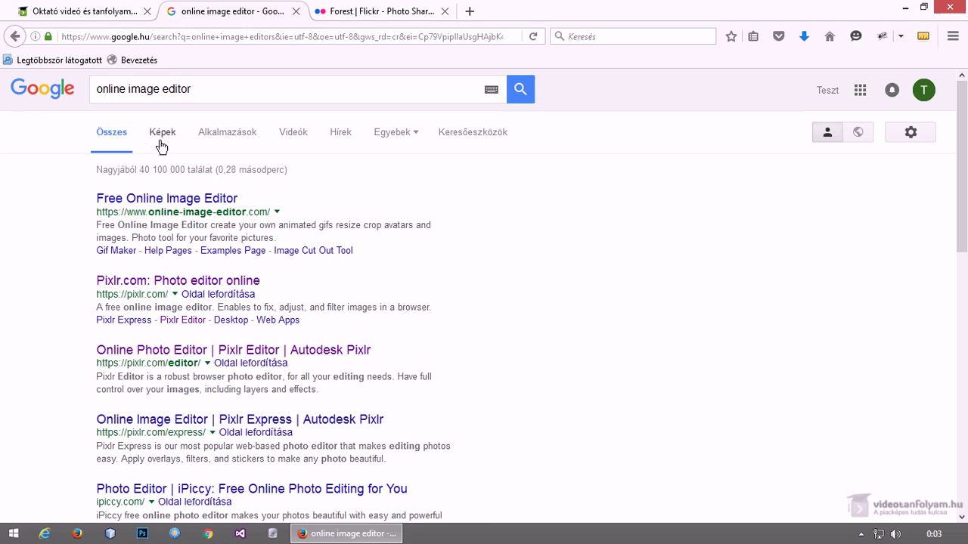
pyautogui.tripleClick(207, 94)
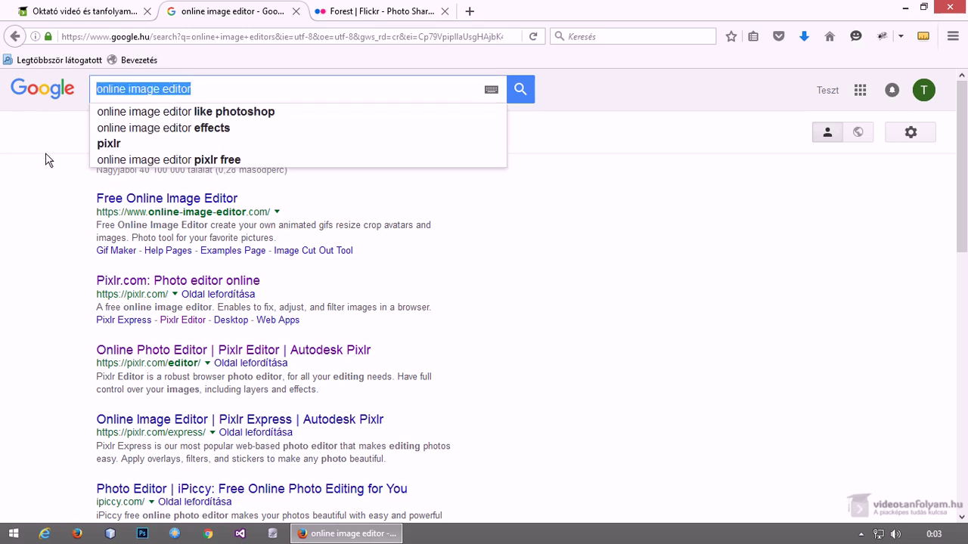
pyautogui.press('End')
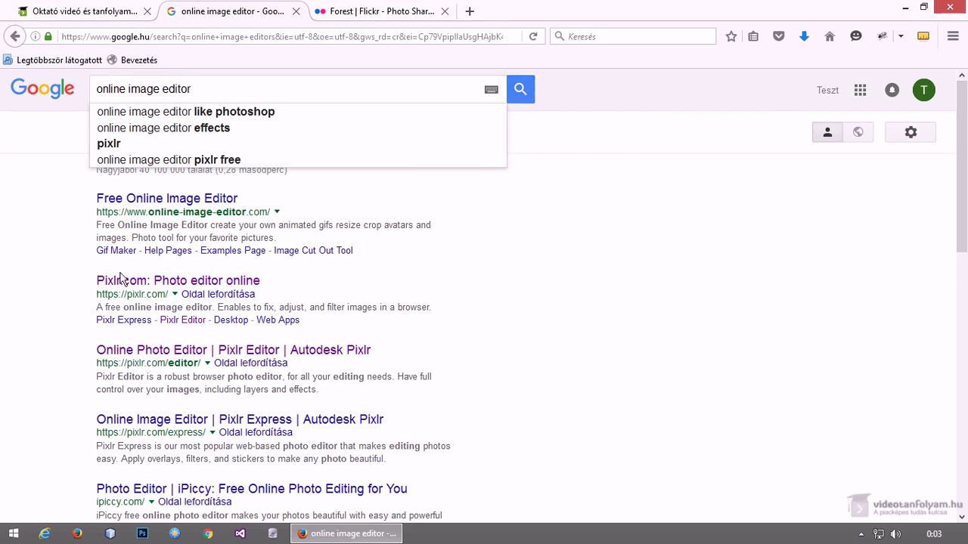
pyautogui.scroll(-2, 54, 294)
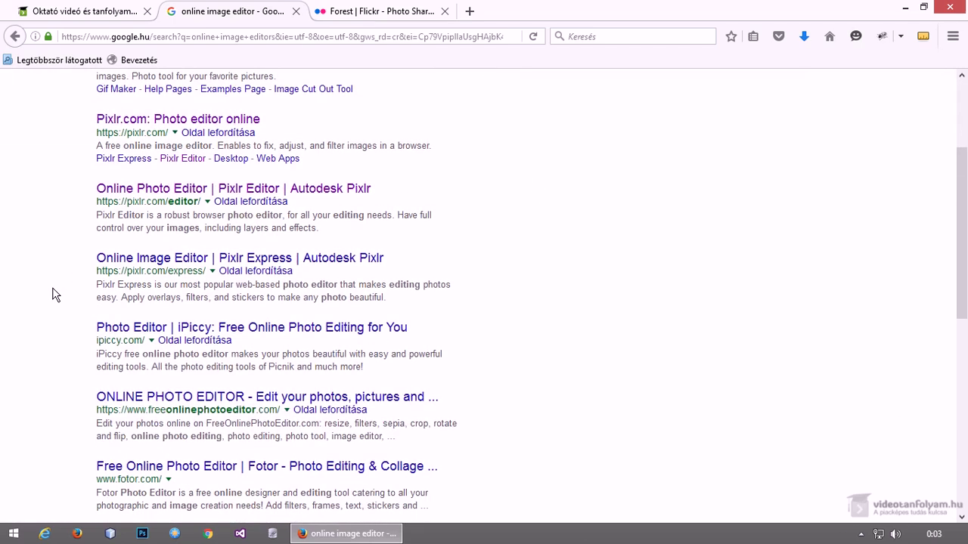
pyautogui.scroll(-3, 54, 294)
pyautogui.scroll(-2, 54, 295)
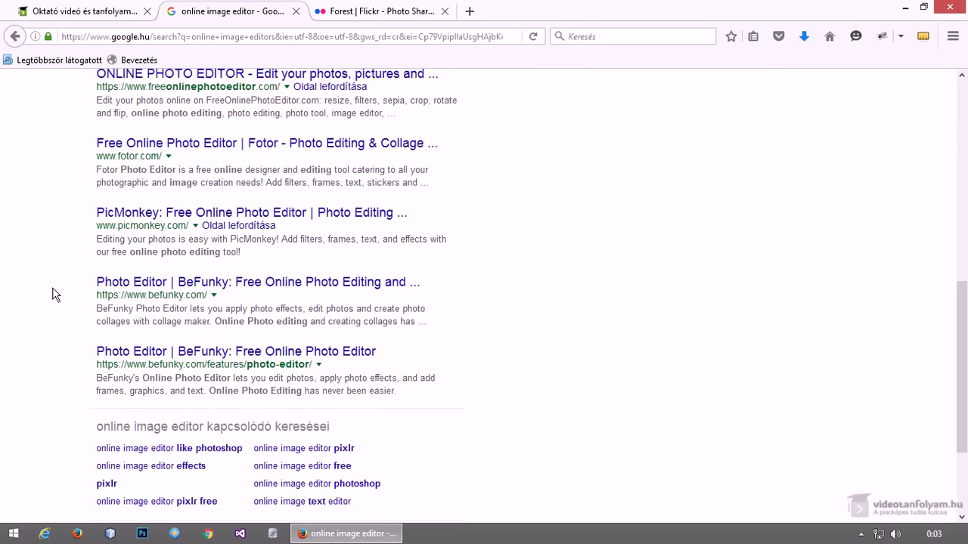
pyautogui.scroll(-2, 54, 294)
pyautogui.scroll(3, 54, 294)
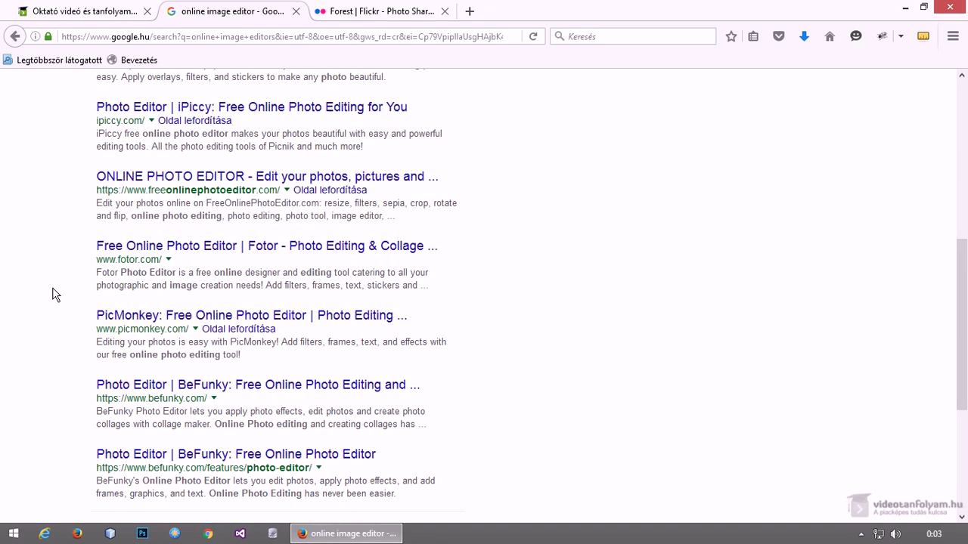
pyautogui.scroll(1, 54, 295)
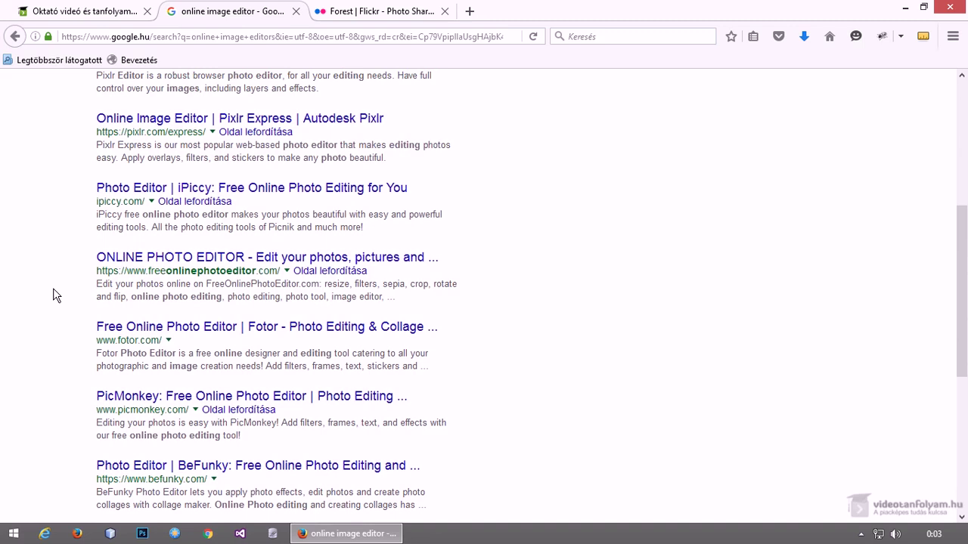
pyautogui.scroll(2, 55, 294)
pyautogui.scroll(2, 53, 293)
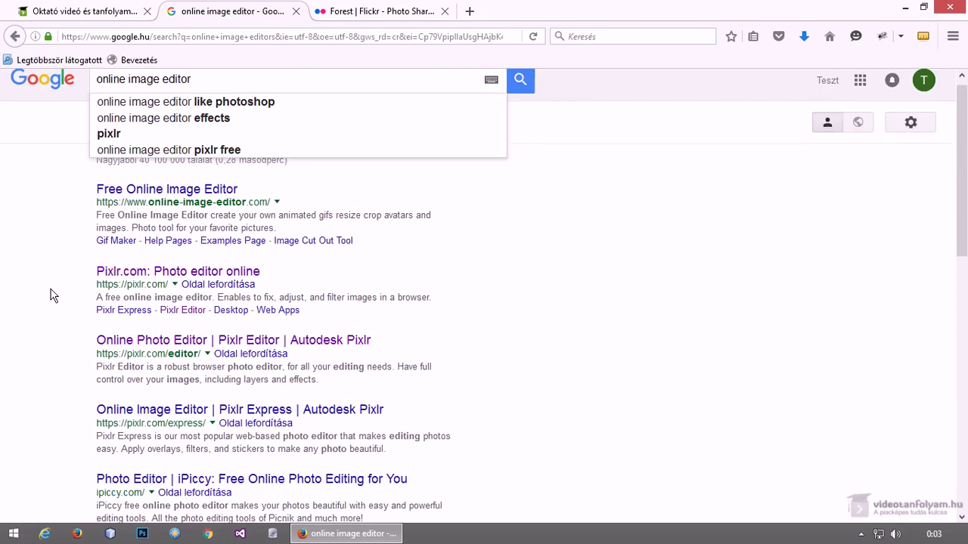
pyautogui.scroll(-2, 48, 289)
pyautogui.scroll(-3, 46, 287)
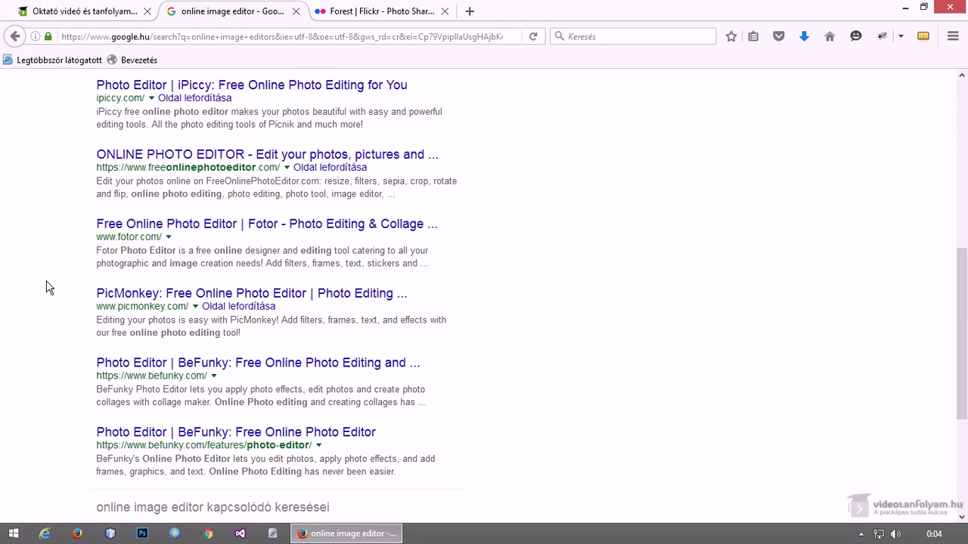
pyautogui.scroll(-2, 46, 288)
pyautogui.scroll(5, 46, 288)
pyautogui.scroll(2, 46, 287)
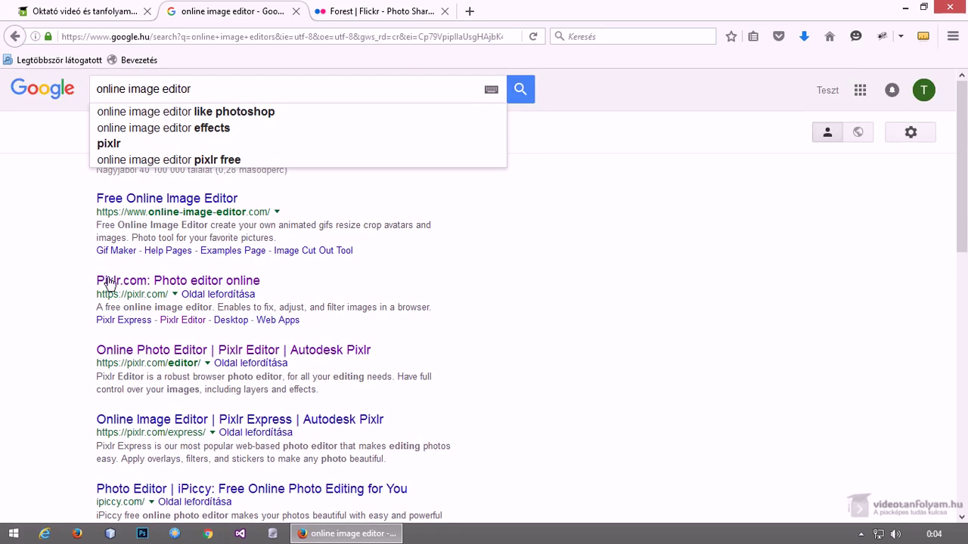
# Step: Open the Pixlr.com search result and scroll down to the Editor and Express cards
pyautogui.click(128, 281)
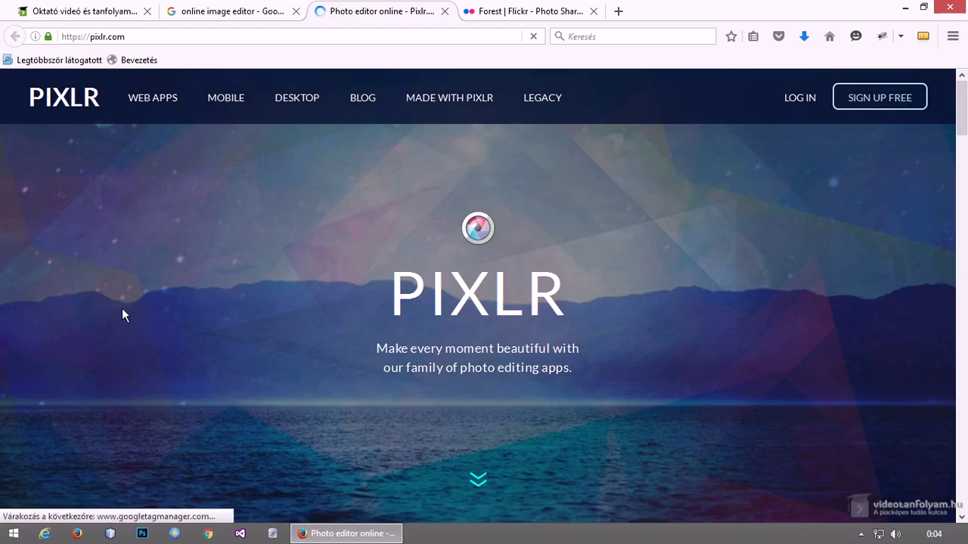
pyautogui.scroll(-5, 122, 308)
pyautogui.scroll(-3, 125, 308)
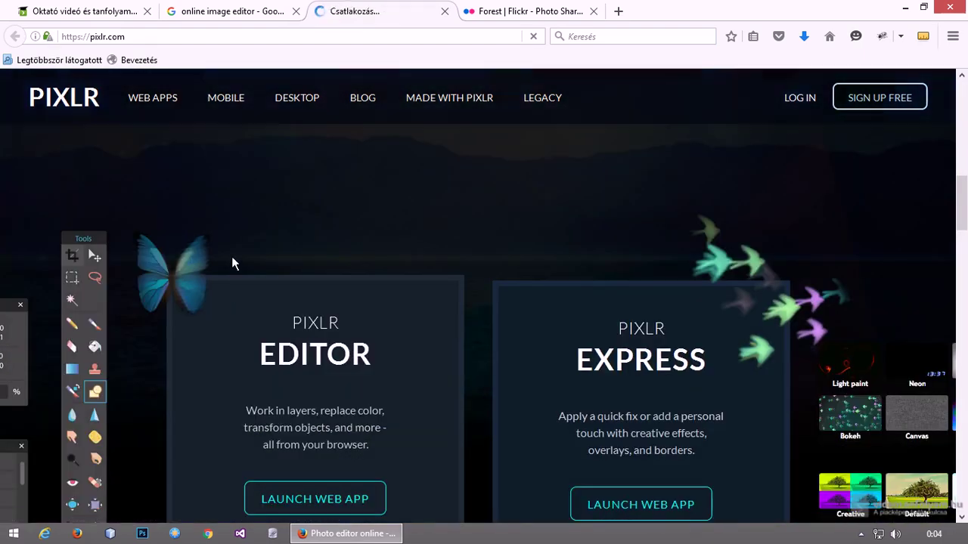
pyautogui.scroll(-3, 234, 260)
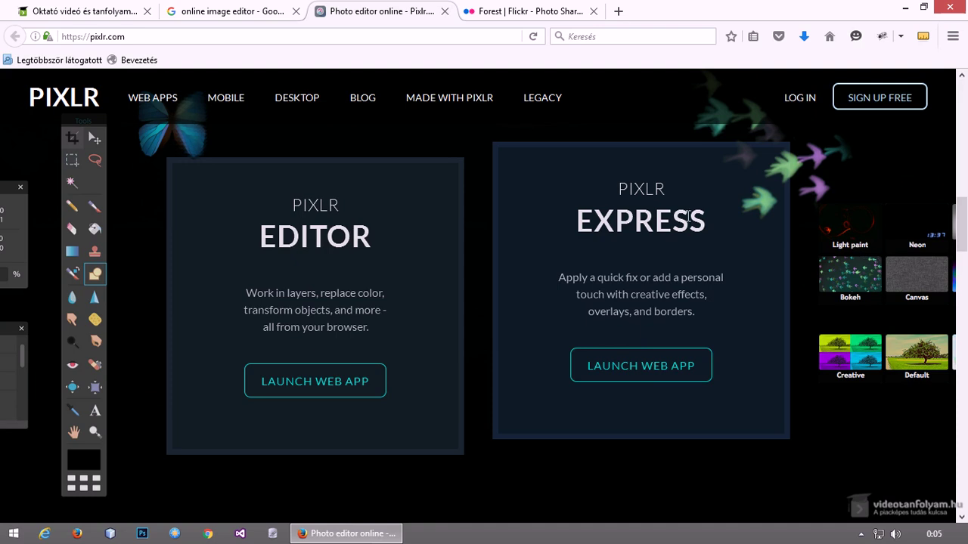
# Step: Launch the Pixlr Editor web app, test-create a blank 800×600 image, then close it
pyautogui.click(340, 384)
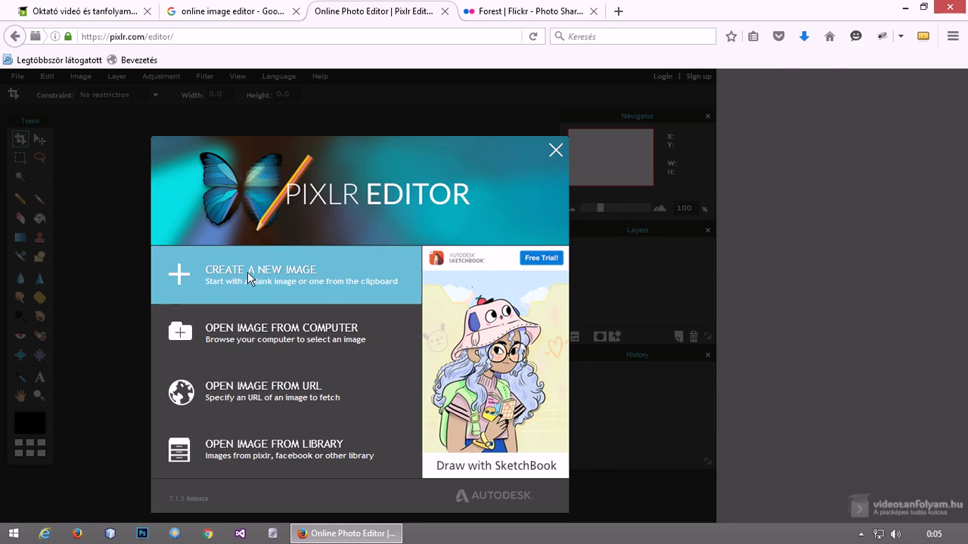
pyautogui.click(555, 152)
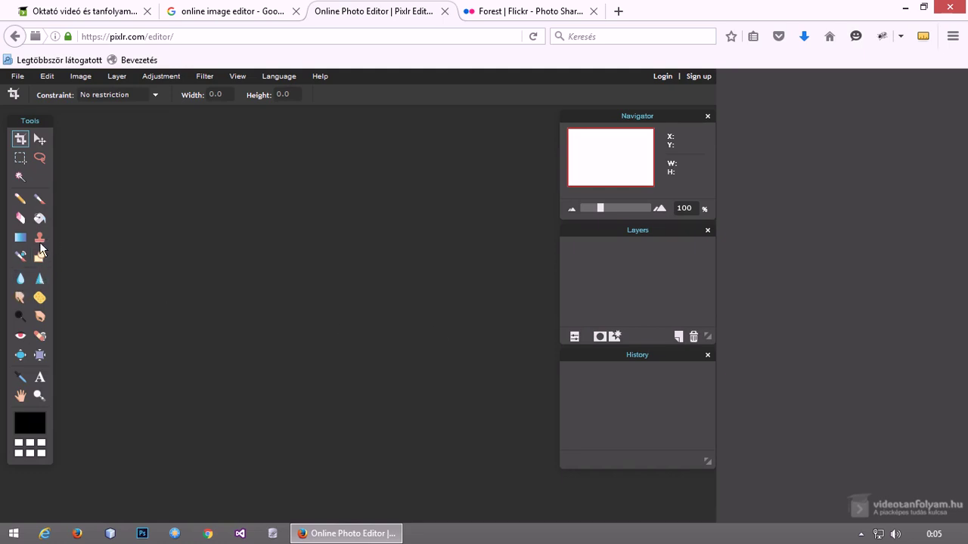
pyautogui.click(16, 77)
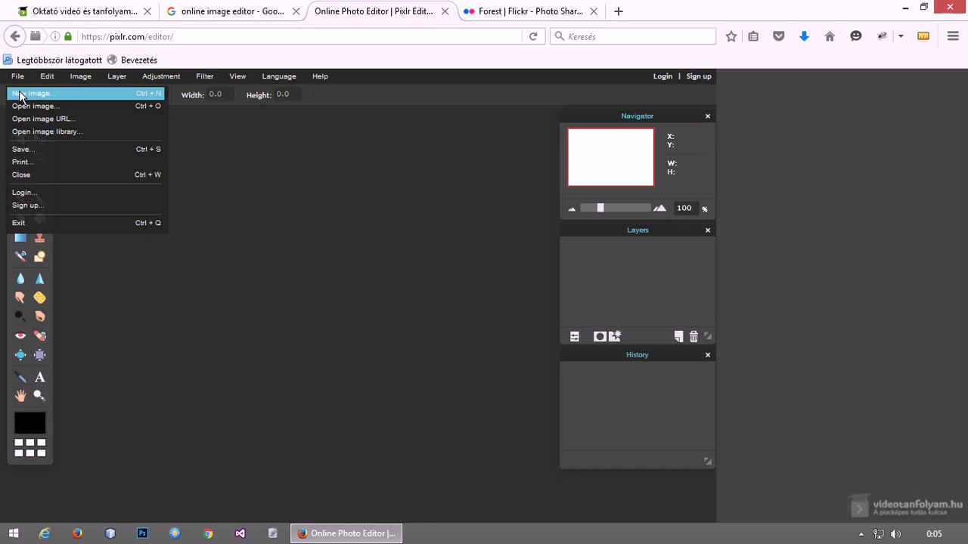
pyautogui.click(21, 95)
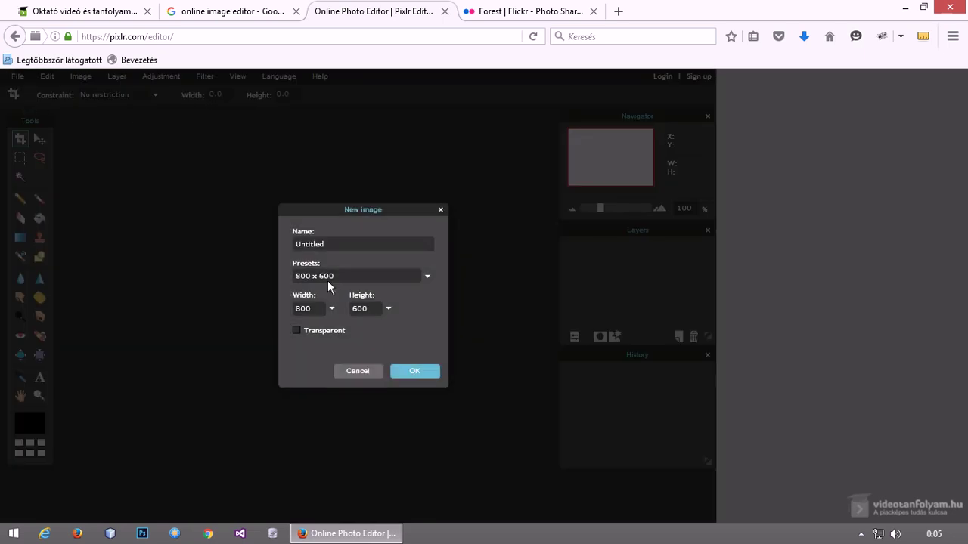
pyautogui.click(411, 368)
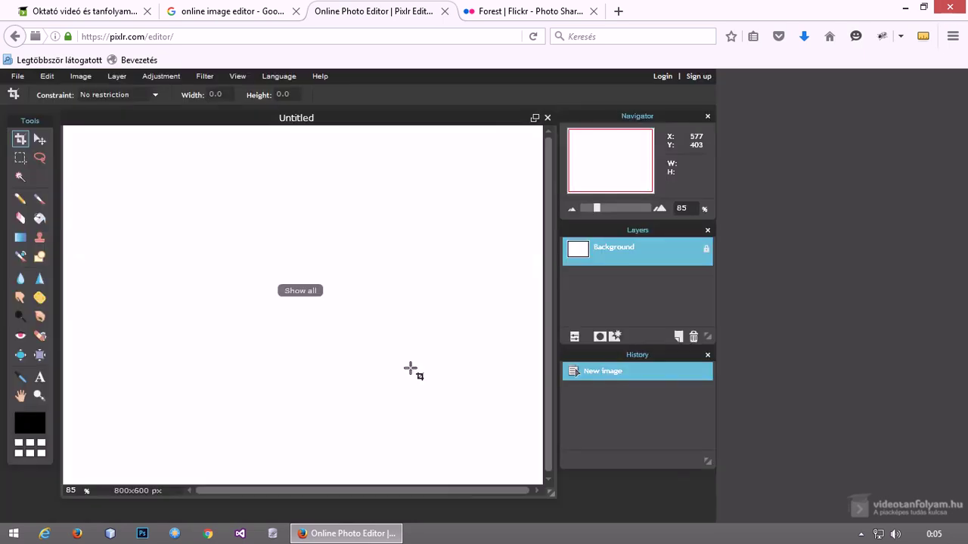
pyautogui.click(549, 118)
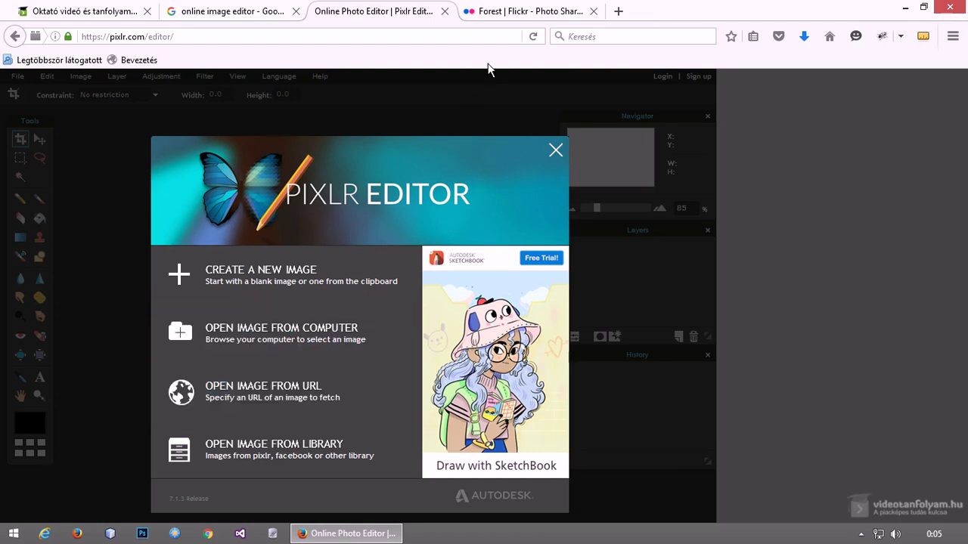
# Step: Copy the link to the Medium 640 × 406 size of the Flickr forest photo
pyautogui.click(497, 13)
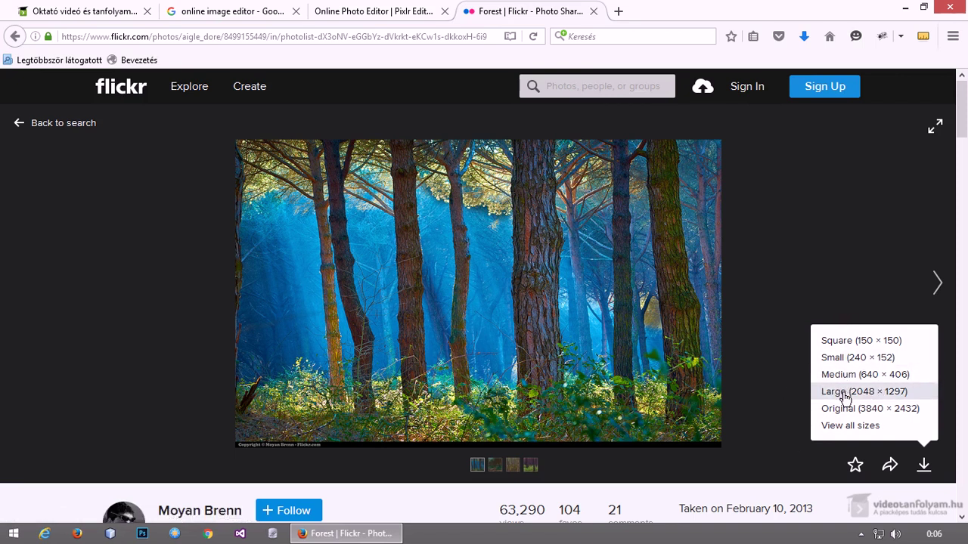
pyautogui.rightClick(847, 384)
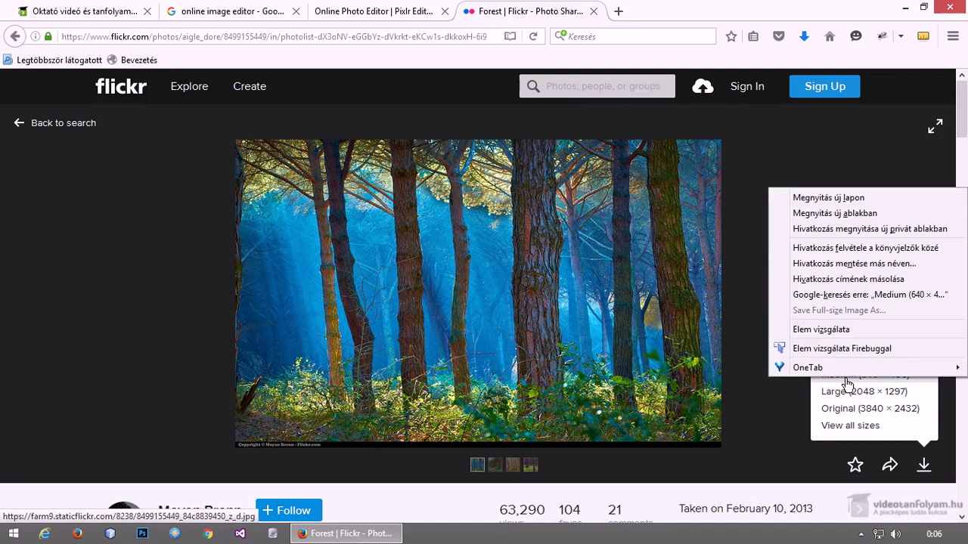
pyautogui.click(855, 279)
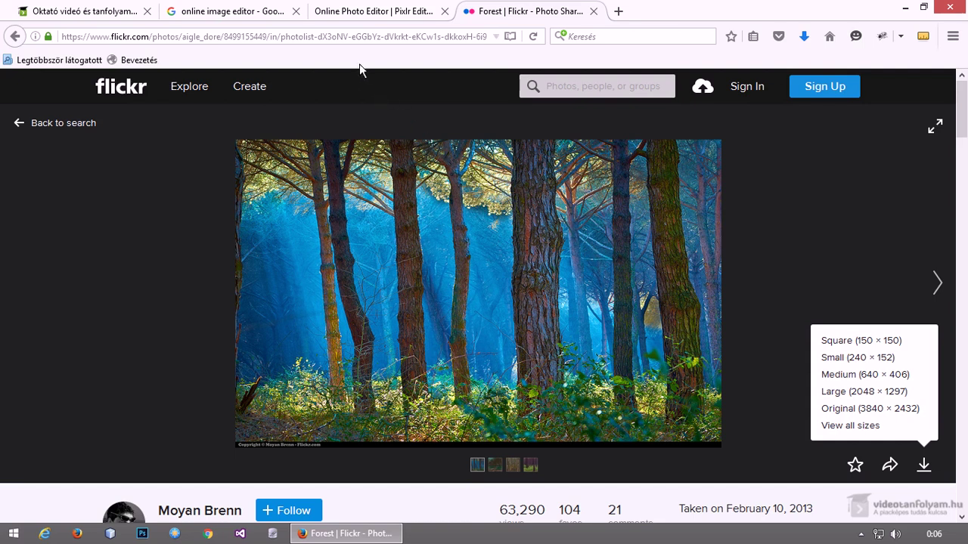
# Step: Open the copied Flickr link via Open image from URL and enlarge the document window
pyautogui.click(370, 14)
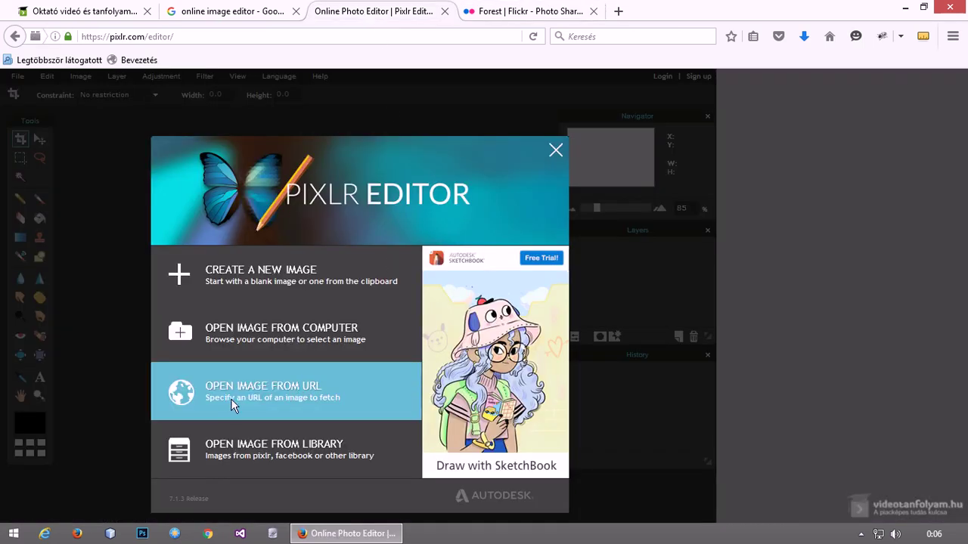
pyautogui.click(287, 401)
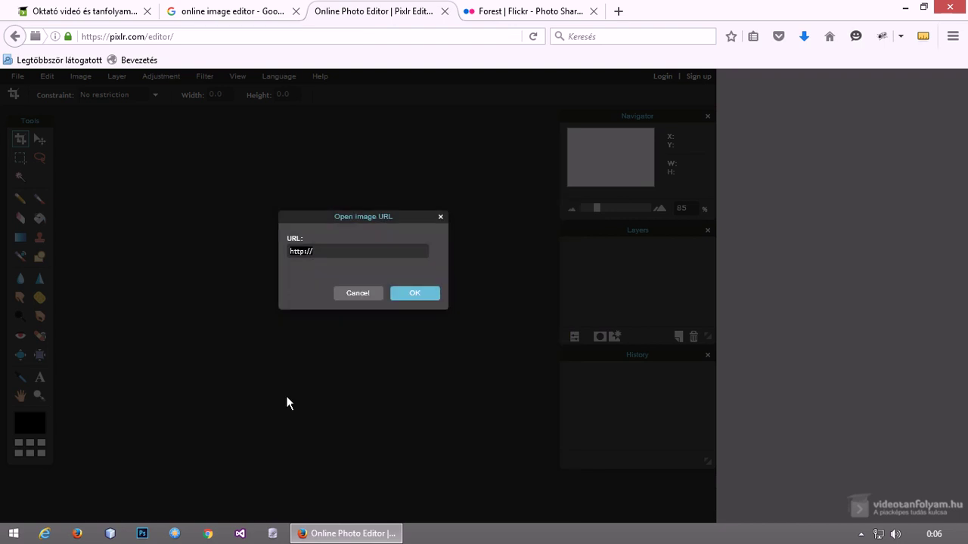
pyautogui.hotkey('ctrl', 'v')
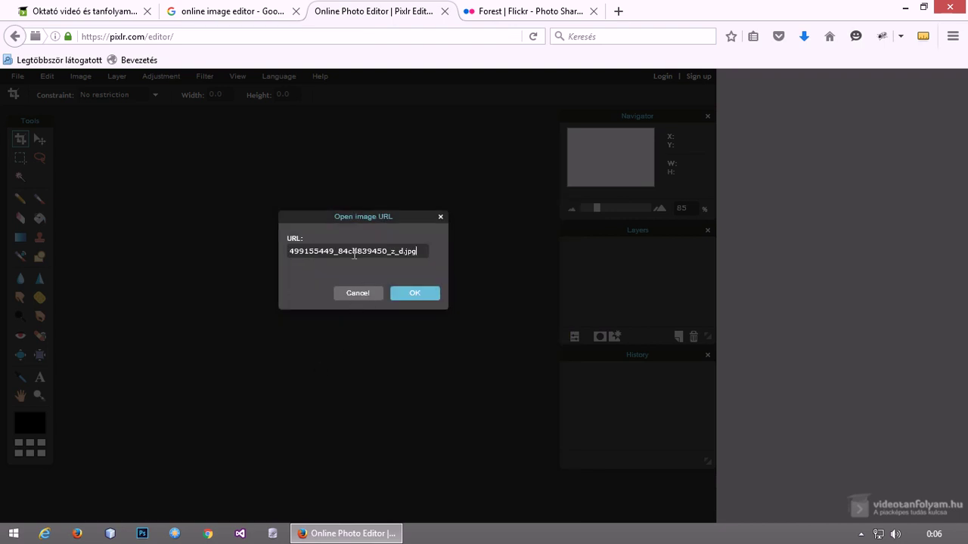
pyautogui.click(404, 293)
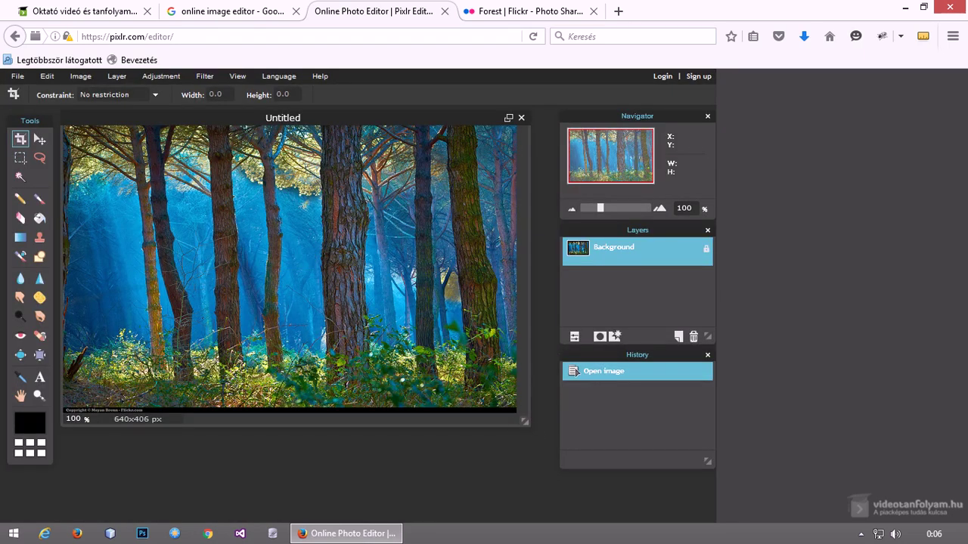
pyautogui.moveTo(525, 421)
pyautogui.mouseDown()
pyautogui.moveTo(561, 456)
pyautogui.moveTo(554, 462)
pyautogui.mouseUp()
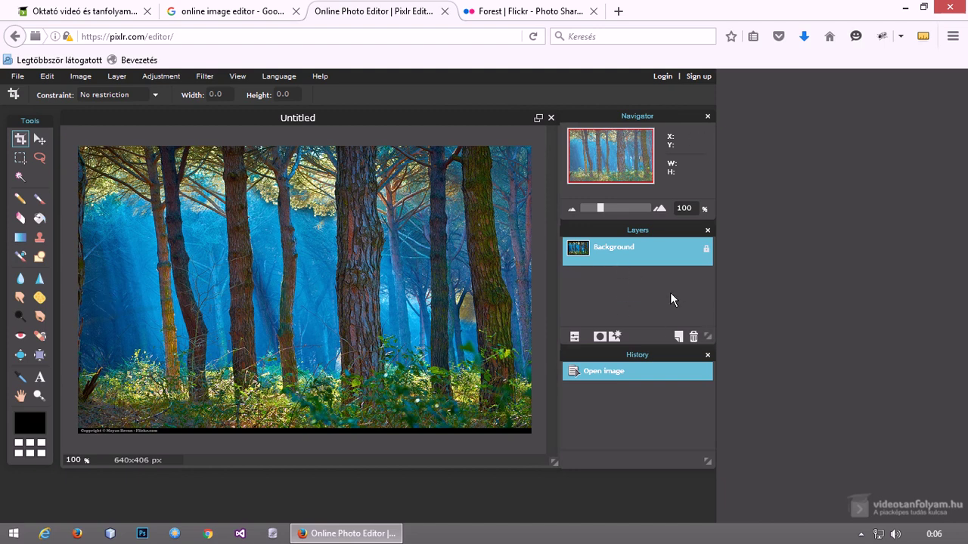
# Step: Add a new layer and type the text 'hjh jgh jgj ghjghjghjgh' on the photo
pyautogui.click(679, 338)
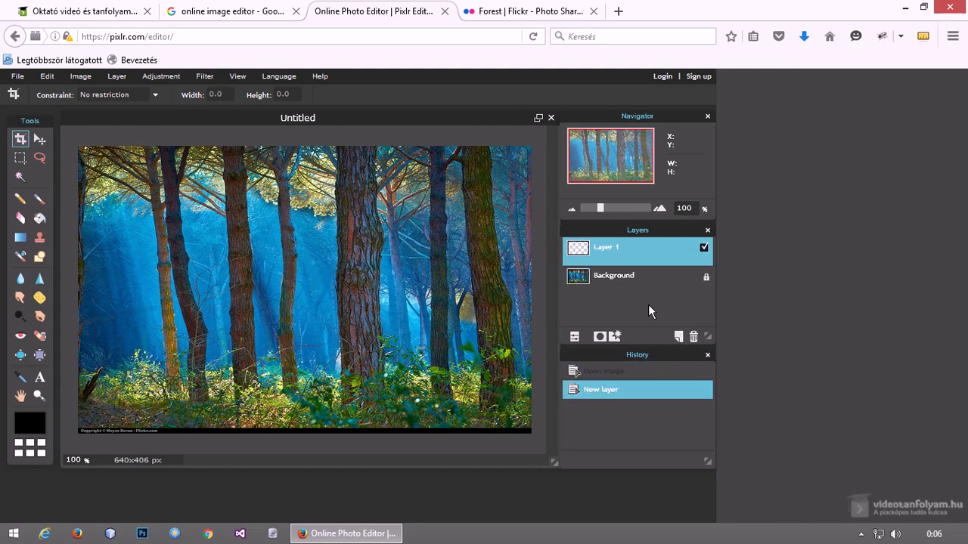
pyautogui.click(40, 378)
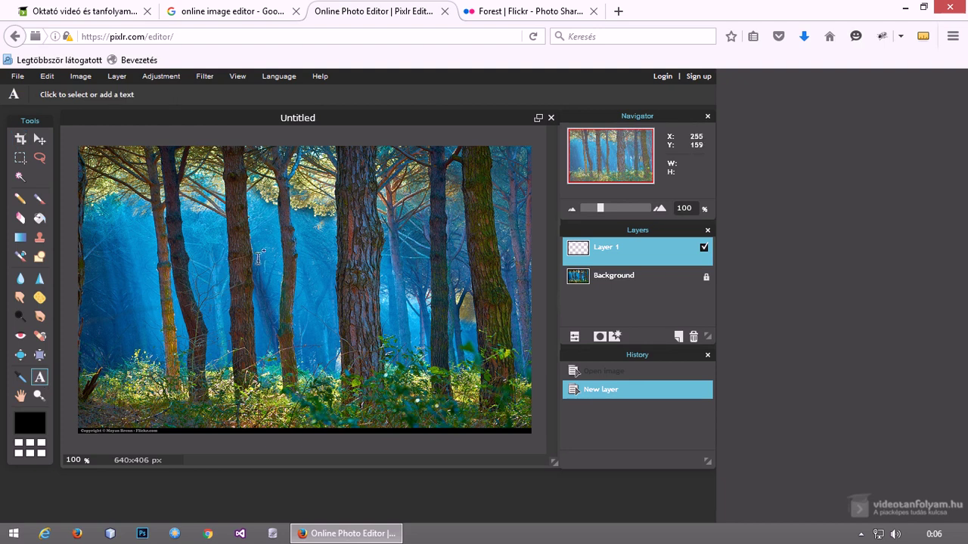
pyautogui.click(269, 253)
pyautogui.write('hjh j')
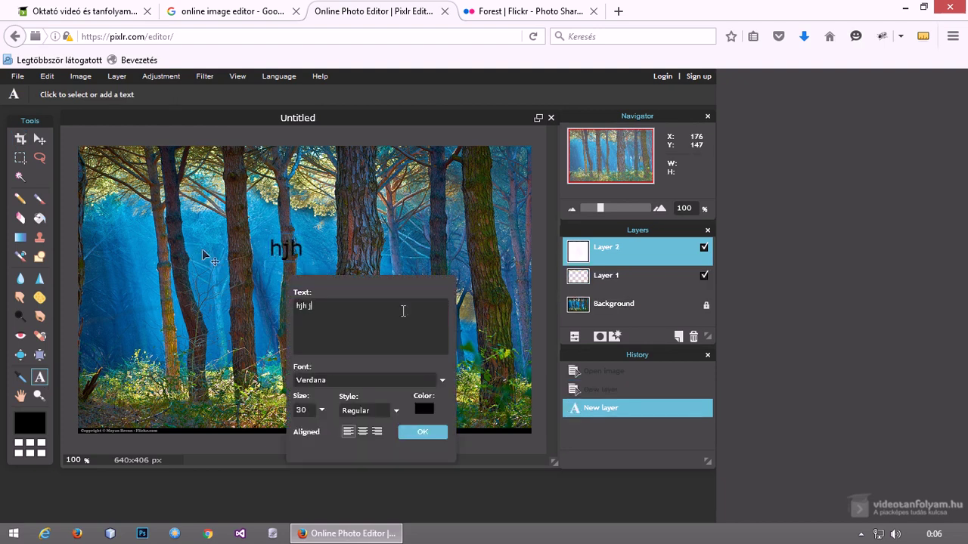
pyautogui.write('gh jgj ghjghjghjgh')
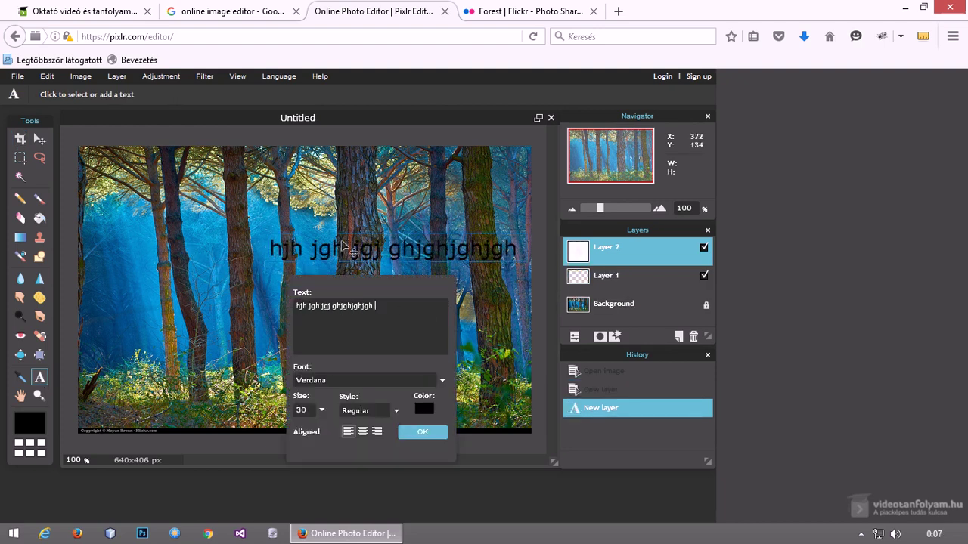
# Step: Set the text colour to white with Lightness 100 and apply the text
pyautogui.click(424, 410)
pyautogui.click(289, 315)
pyautogui.moveTo(211, 387); pyautogui.dragTo(348, 387)
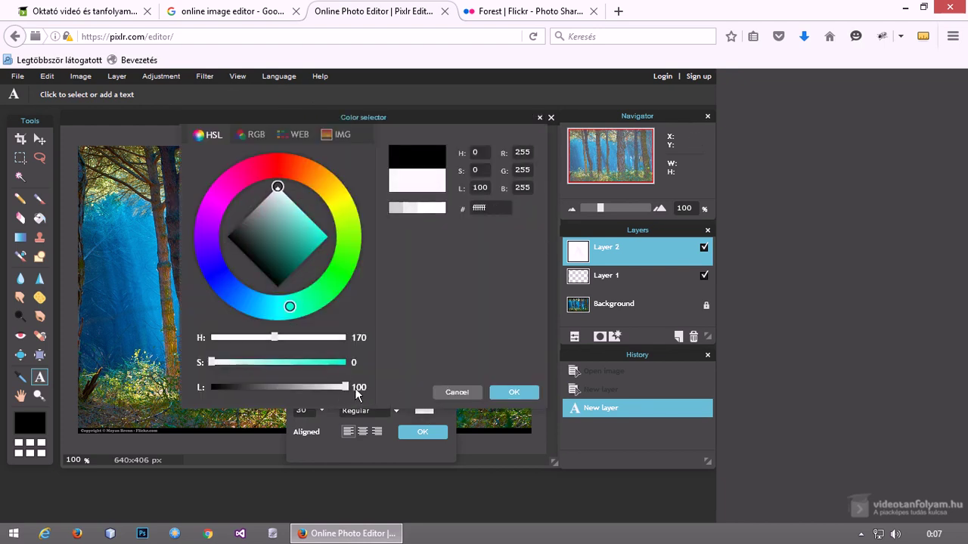
pyautogui.click(504, 393)
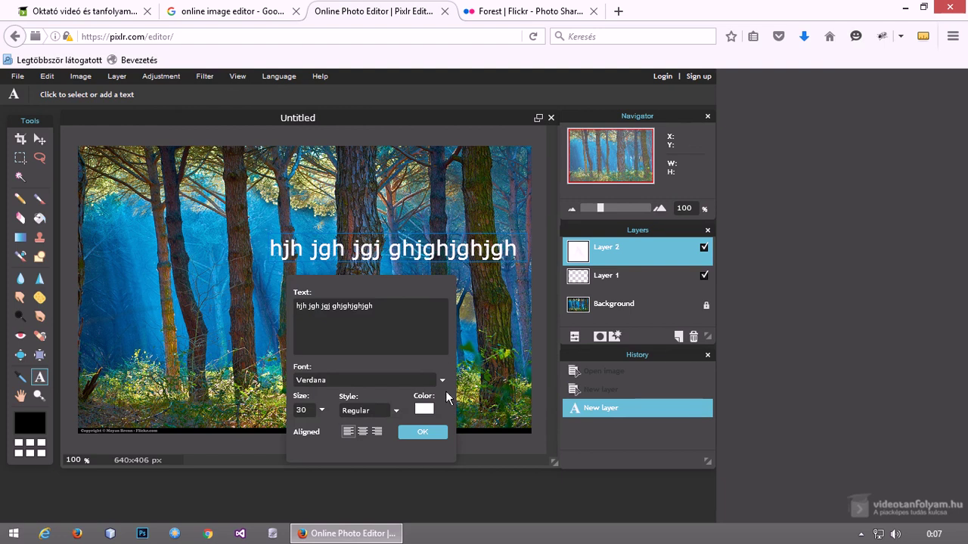
pyautogui.click(431, 432)
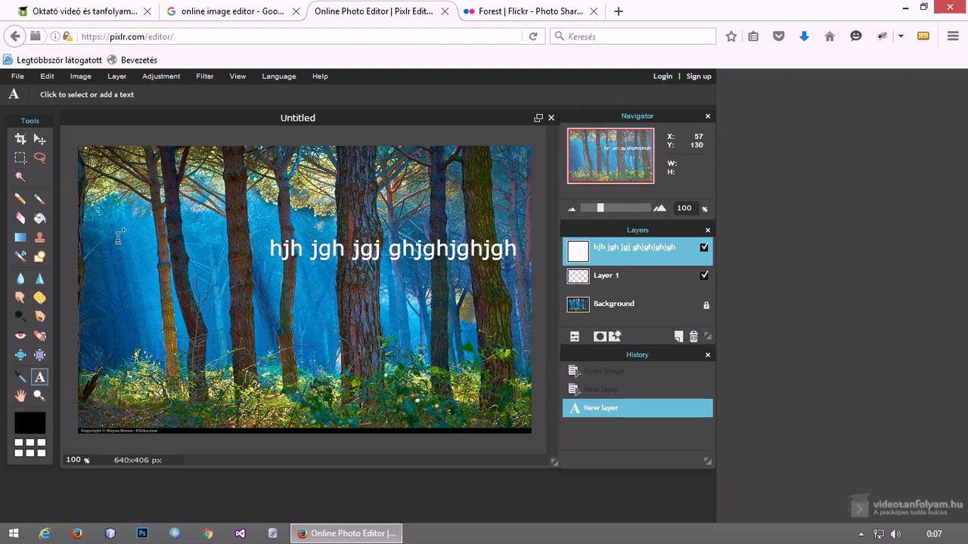
# Step: Drag the white text to the photo's bottom-right corner and open its Layer styles
pyautogui.click(39, 139)
pyautogui.moveTo(379, 252)
pyautogui.mouseDown()
pyautogui.moveTo(300, 371)
pyautogui.moveTo(393, 419)
pyautogui.mouseUp()
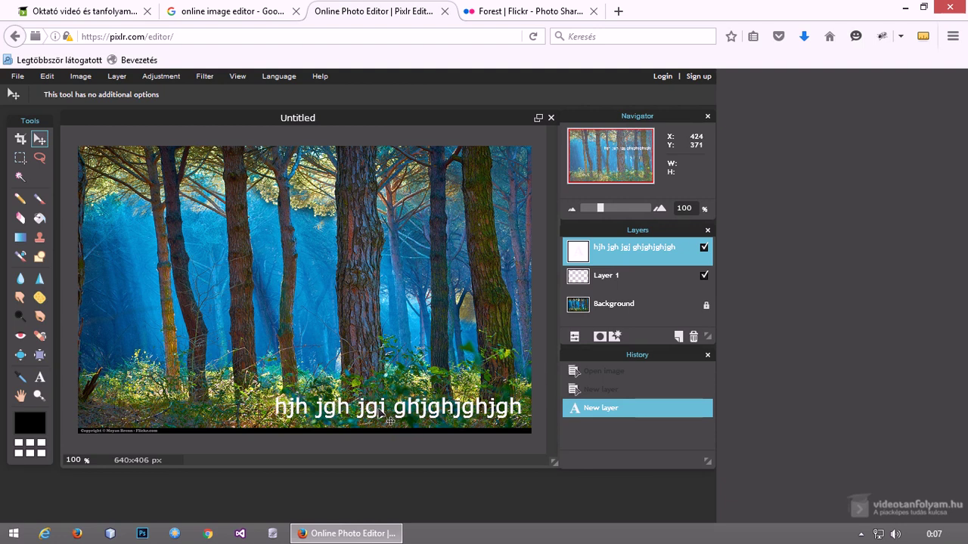
pyautogui.moveTo(393, 420); pyautogui.dragTo(389, 421)
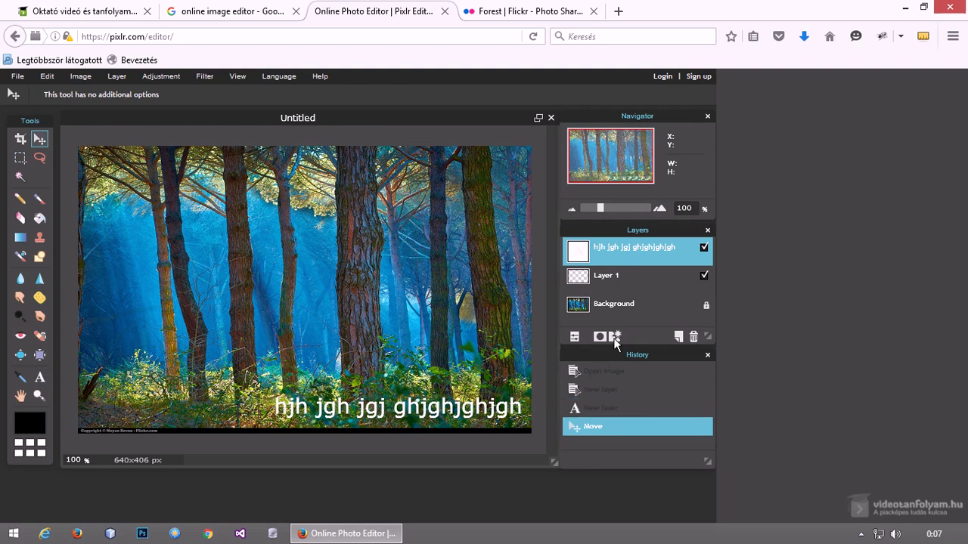
pyautogui.click(615, 338)
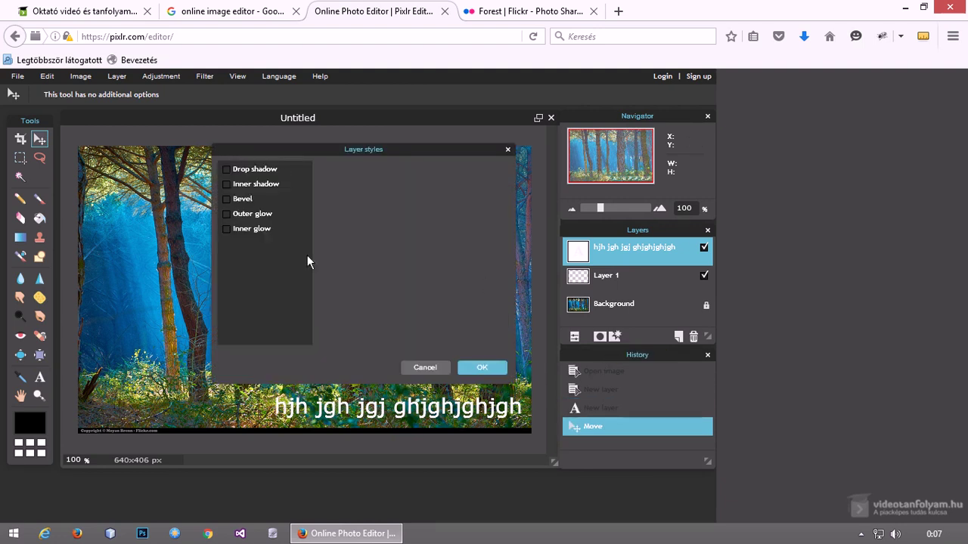
# Step: Enable Drop shadow in Layer styles and show its settings
pyautogui.moveTo(282, 148)
pyautogui.mouseDown()
pyautogui.moveTo(596, 180)
pyautogui.moveTo(582, 186)
pyautogui.mouseUp()
pyautogui.moveTo(531, 151); pyautogui.dragTo(528, 147)
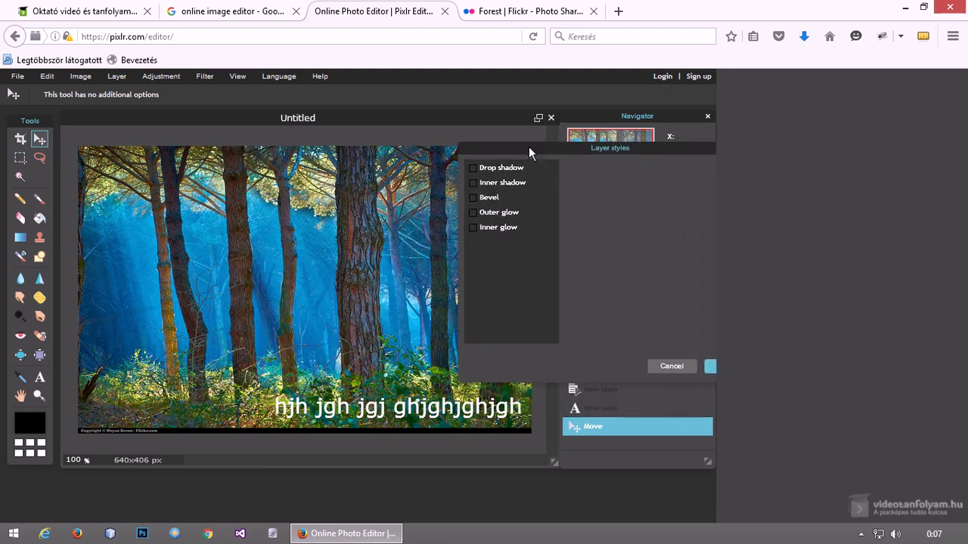
pyautogui.click(473, 168)
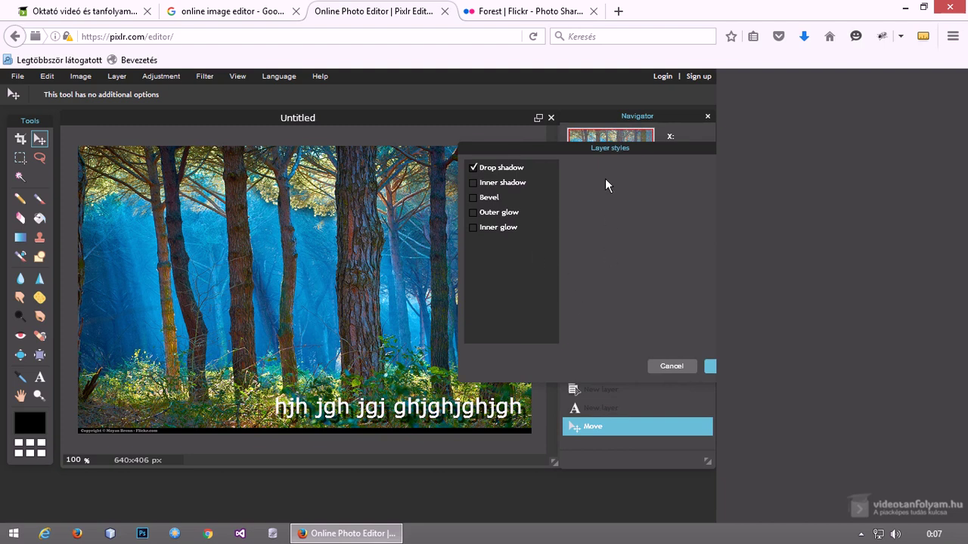
pyautogui.moveTo(618, 148); pyautogui.dragTo(294, 122)
pyautogui.click(204, 142)
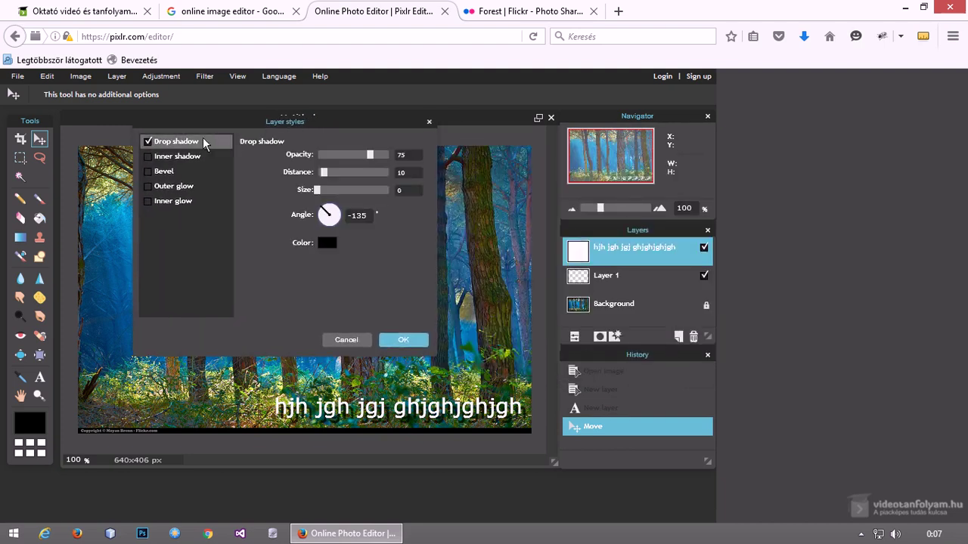
# Step: Set the shadow to distance 4, size 4 and opacity 100, then apply it
pyautogui.moveTo(240, 122)
pyautogui.mouseDown()
pyautogui.moveTo(262, 103)
pyautogui.moveTo(211, 99)
pyautogui.mouseUp()
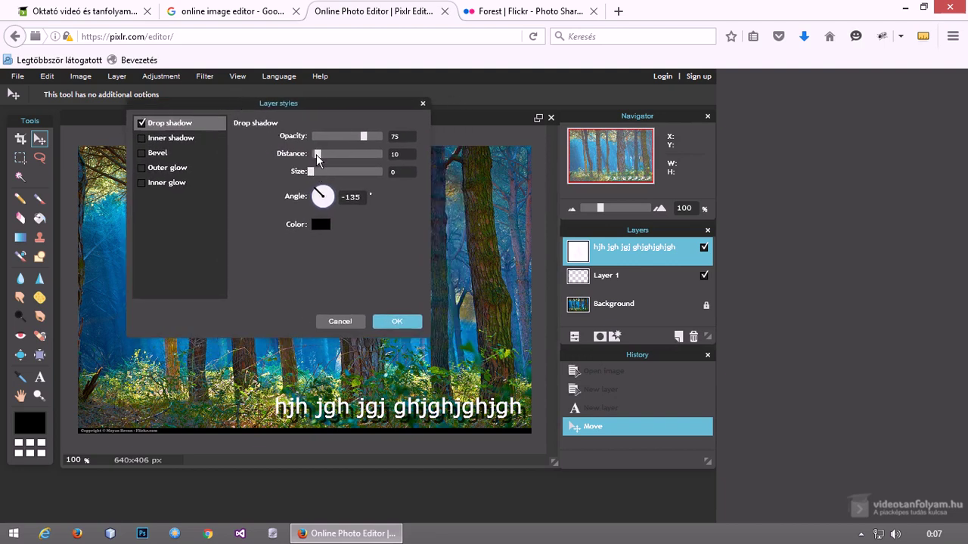
pyautogui.moveTo(317, 154); pyautogui.dragTo(314, 154)
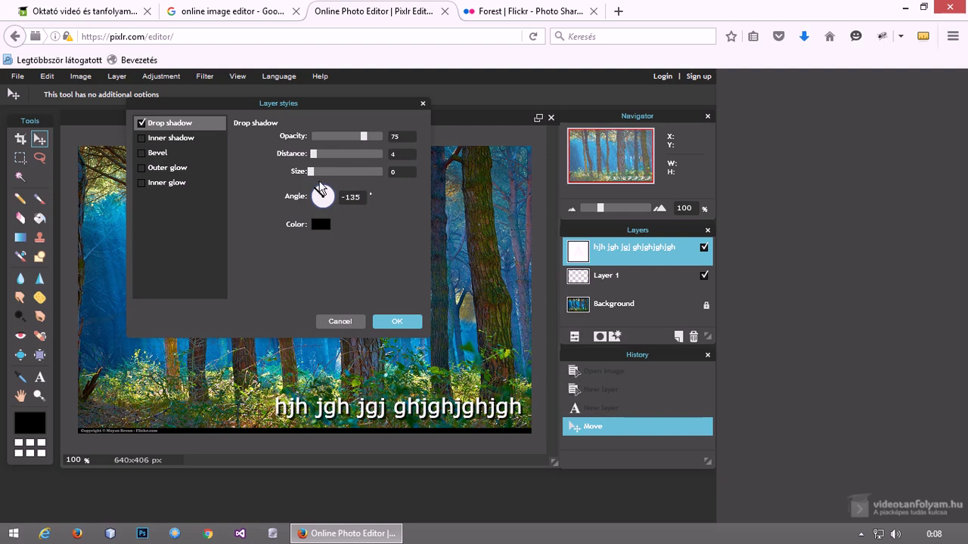
pyautogui.moveTo(312, 172)
pyautogui.mouseDown()
pyautogui.moveTo(323, 174)
pyautogui.moveTo(304, 174)
pyautogui.moveTo(316, 174)
pyautogui.mouseUp()
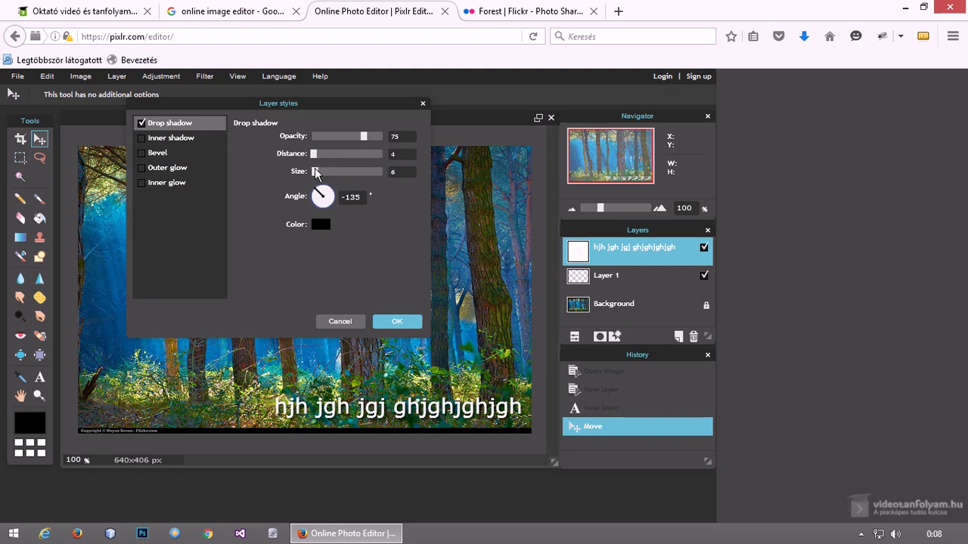
pyautogui.moveTo(315, 172); pyautogui.dragTo(316, 172)
pyautogui.moveTo(351, 133); pyautogui.dragTo(415, 136)
pyautogui.click(395, 324)
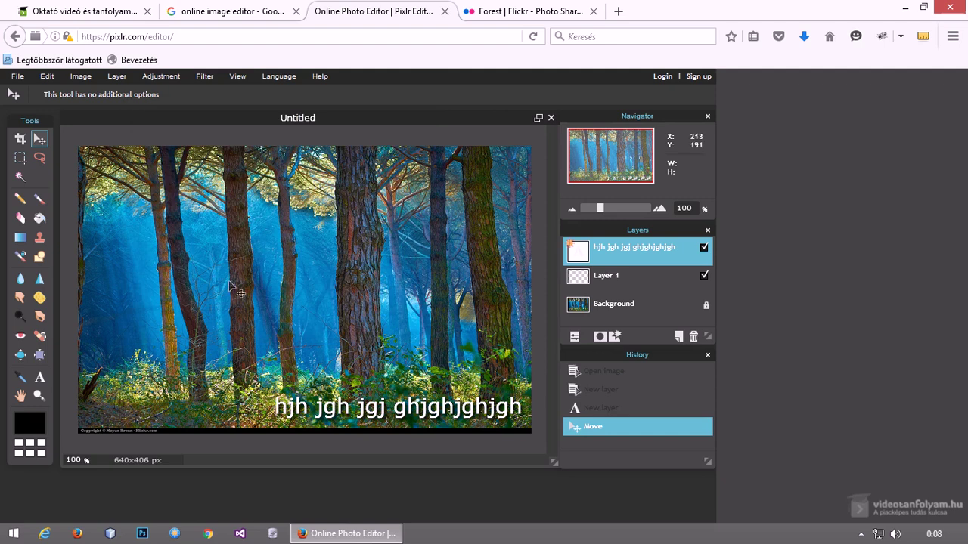
# Step: Resize the image from 640×406 to 300×190 pixels with proportions constrained
pyautogui.click(75, 81)
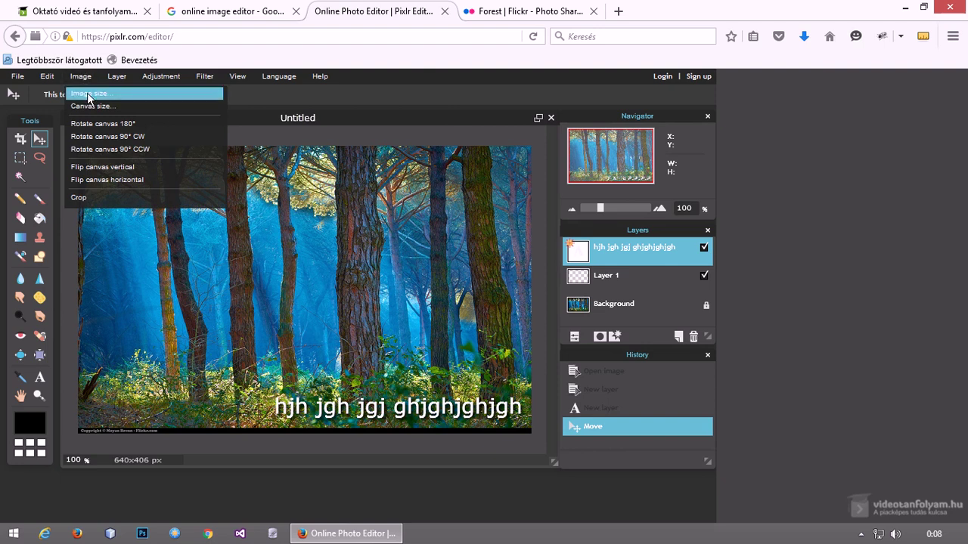
pyautogui.click(86, 95)
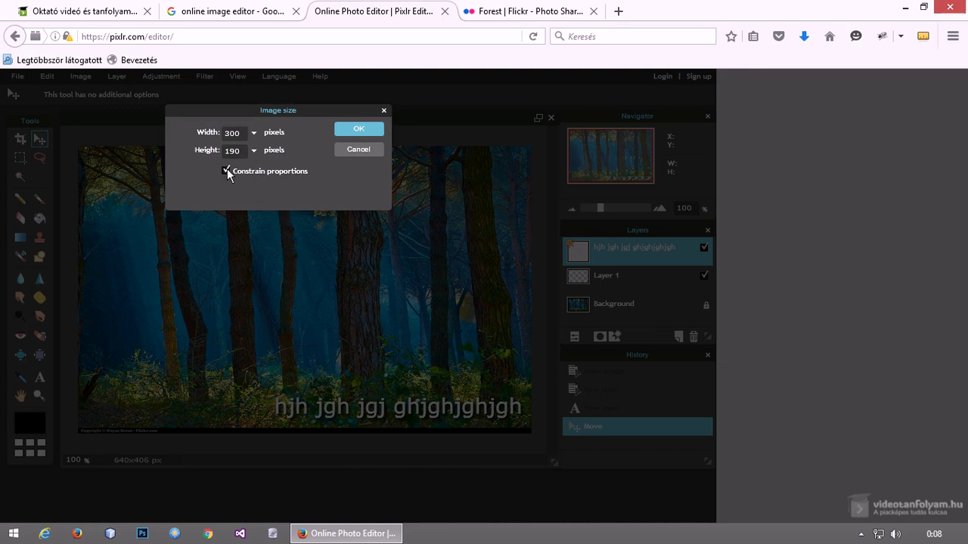
pyautogui.click(354, 130)
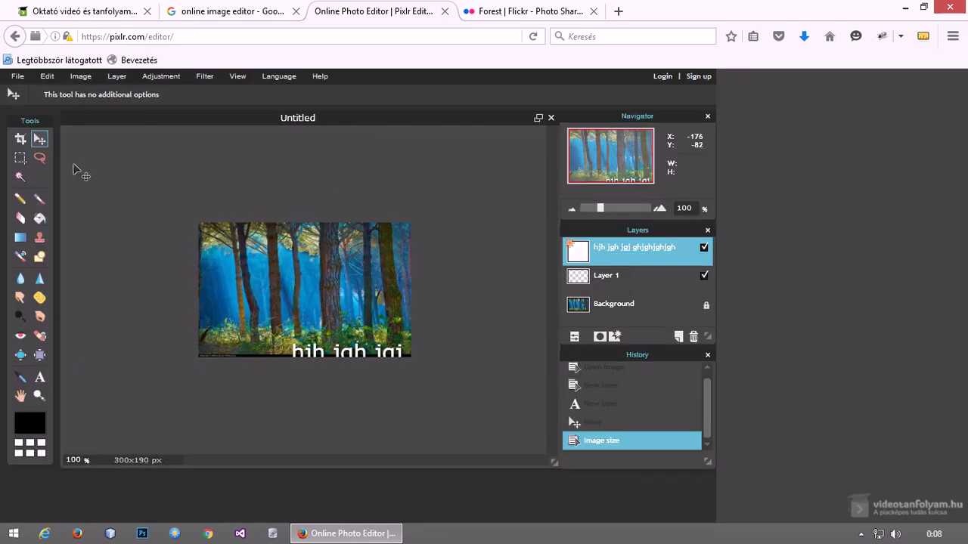
# Step: Pull the text onto the 300×190 canvas, shrink it to size 15, and place it bottom right
pyautogui.moveTo(309, 353)
pyautogui.mouseDown()
pyautogui.moveTo(257, 331)
pyautogui.moveTo(228, 335)
pyautogui.mouseUp()
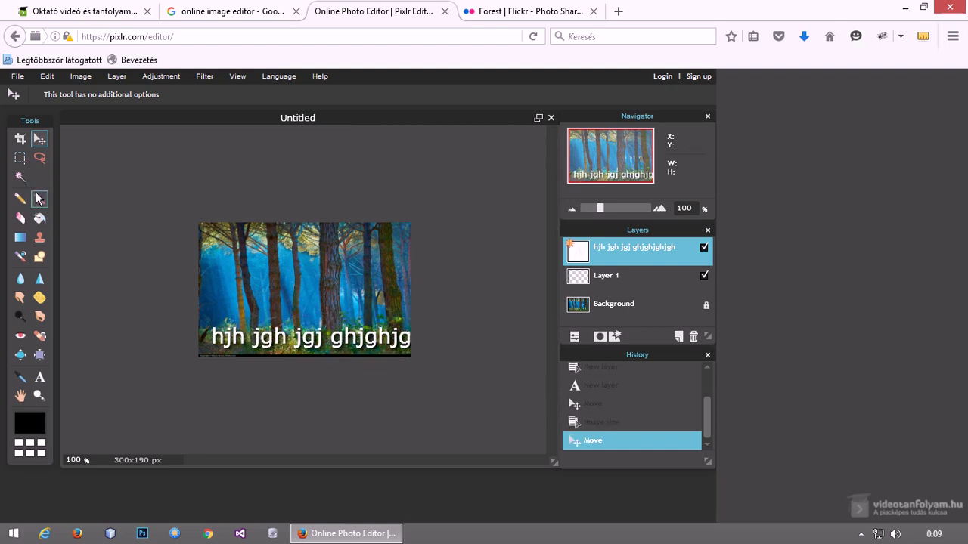
pyautogui.click(40, 377)
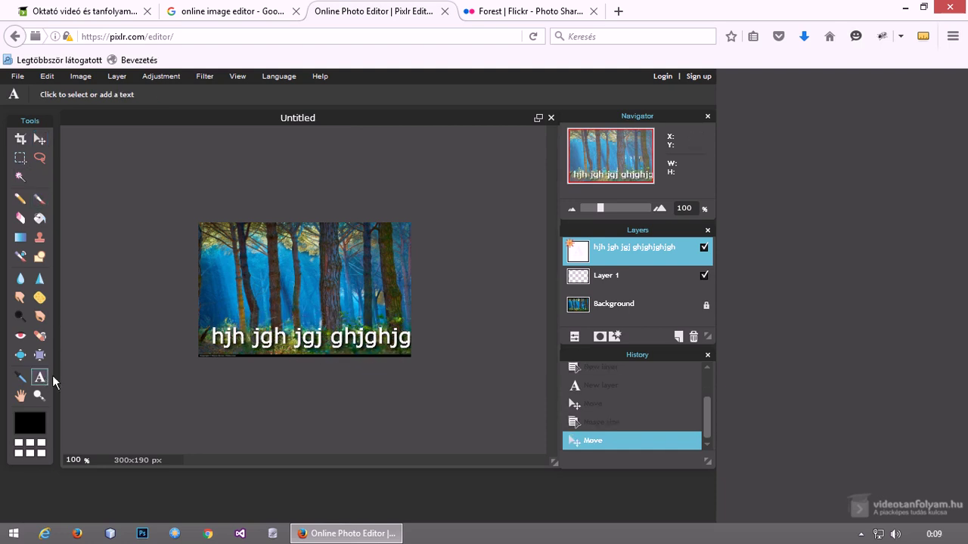
pyautogui.click(276, 334)
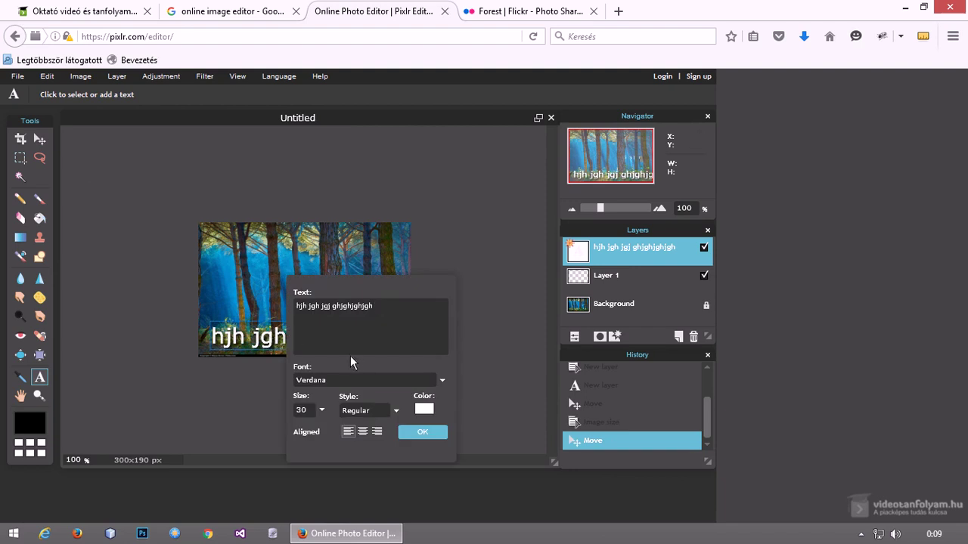
pyautogui.click(321, 409)
pyautogui.moveTo(272, 429); pyautogui.dragTo(259, 429)
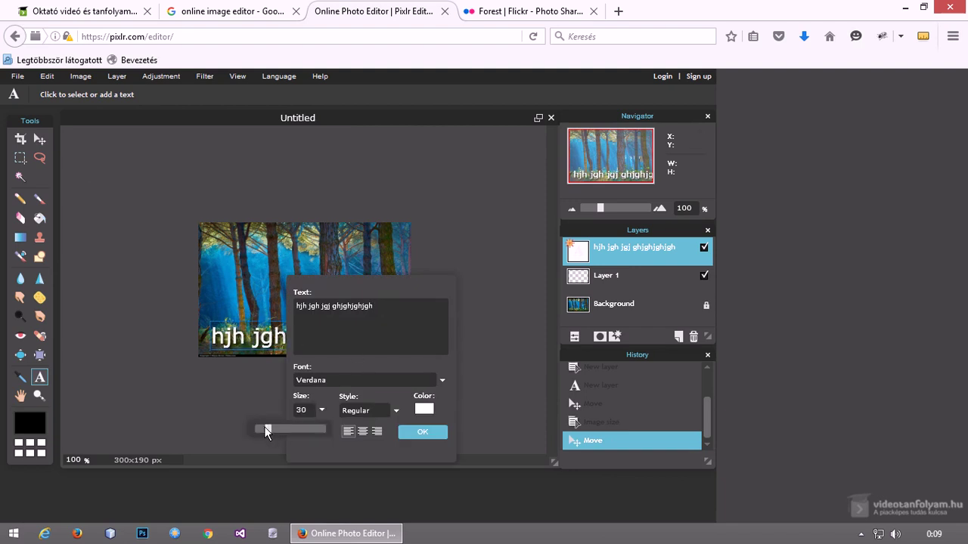
pyautogui.click(423, 433)
pyautogui.moveTo(293, 343)
pyautogui.mouseDown()
pyautogui.moveTo(369, 355)
pyautogui.moveTo(358, 346)
pyautogui.mouseUp()
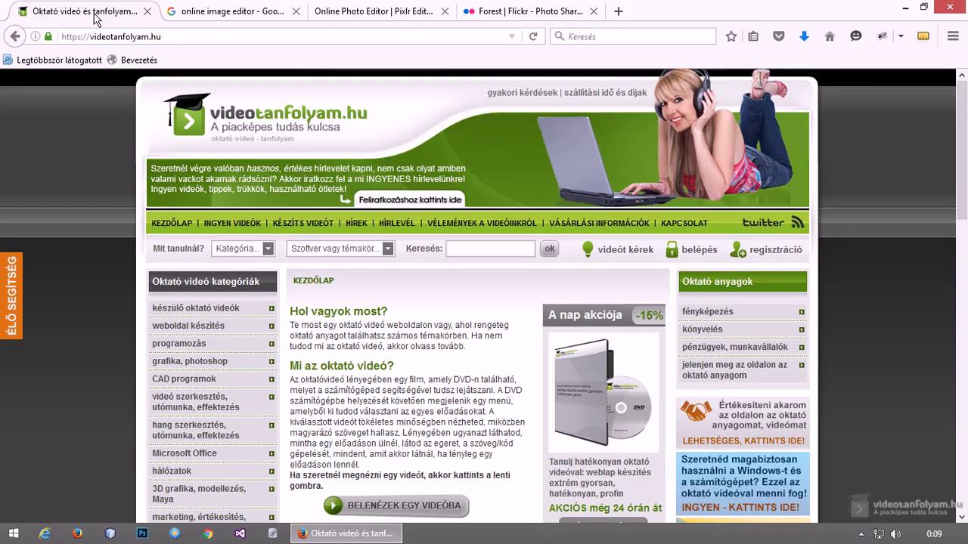
# Step: Glance at the videotanfolyam.hu tab, scrolling down, then return to Pixlr Editor
pyautogui.click(95, 13)
pyautogui.scroll(-2, 114, 367)
pyautogui.scroll(-1, 102, 370)
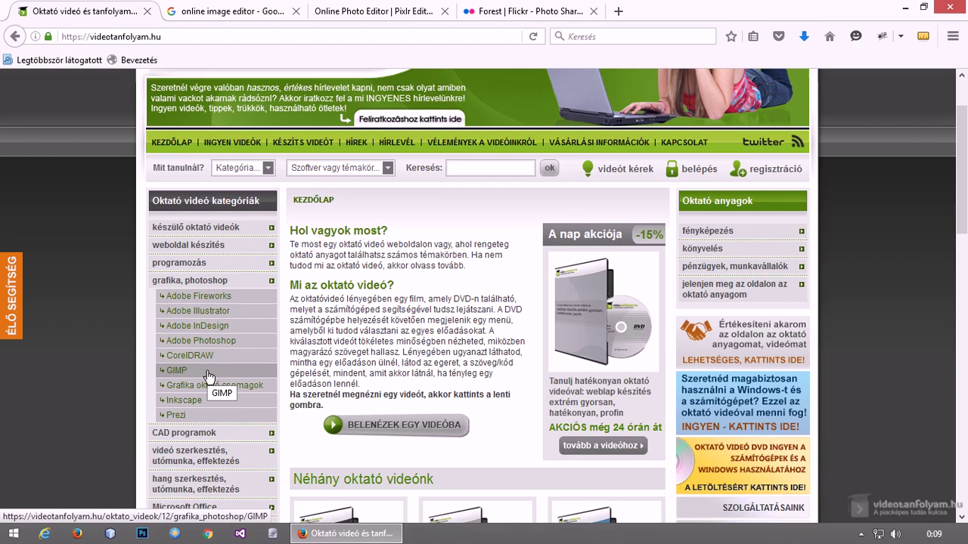
pyautogui.click(329, 11)
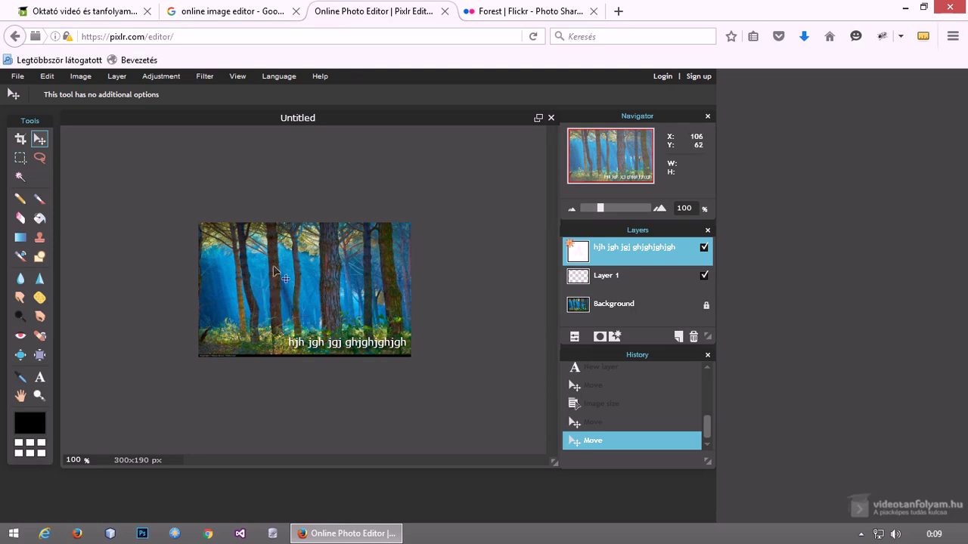
# Step: Open the iPiccy photo editor result from the Google results in a new tab and view it
pyautogui.click(225, 11)
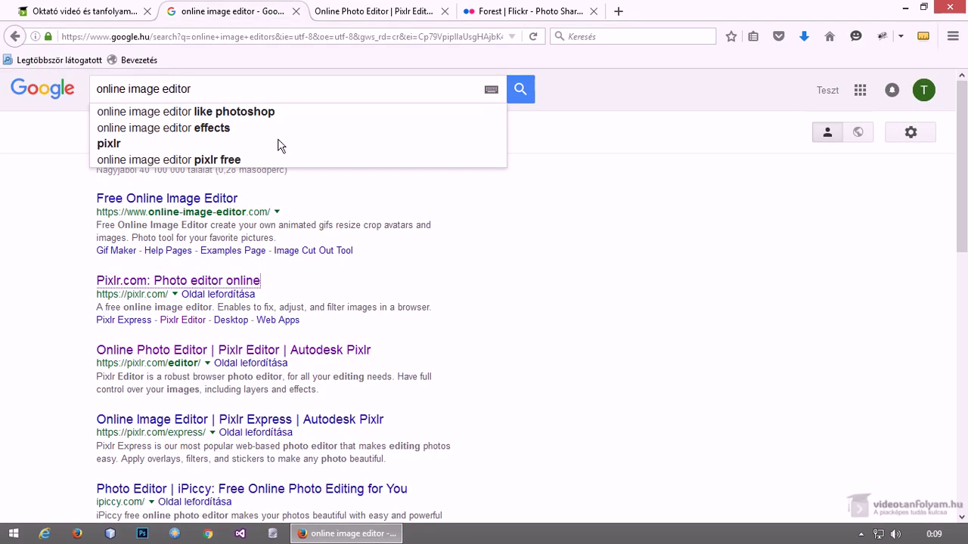
pyautogui.scroll(-2, 43, 389)
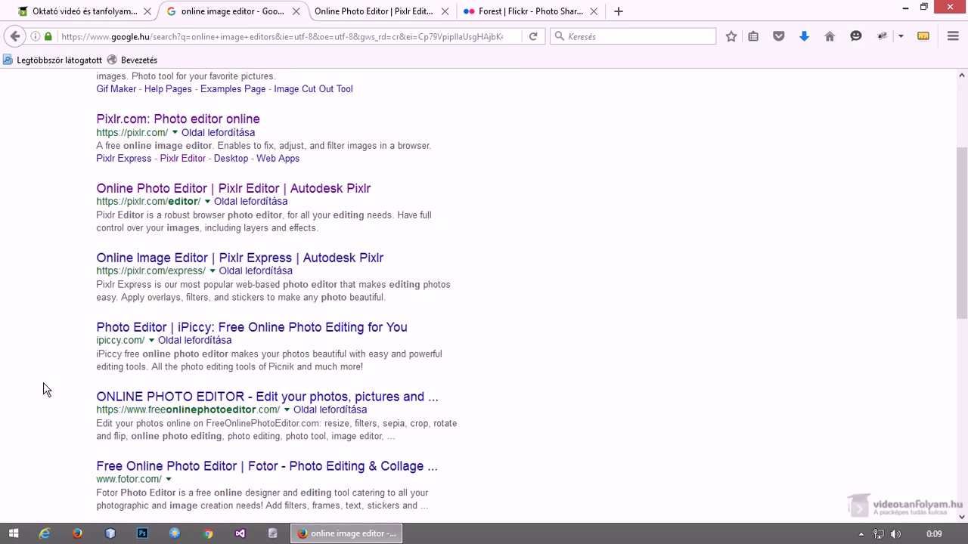
pyautogui.middleClick(193, 327)
pyautogui.click(355, 11)
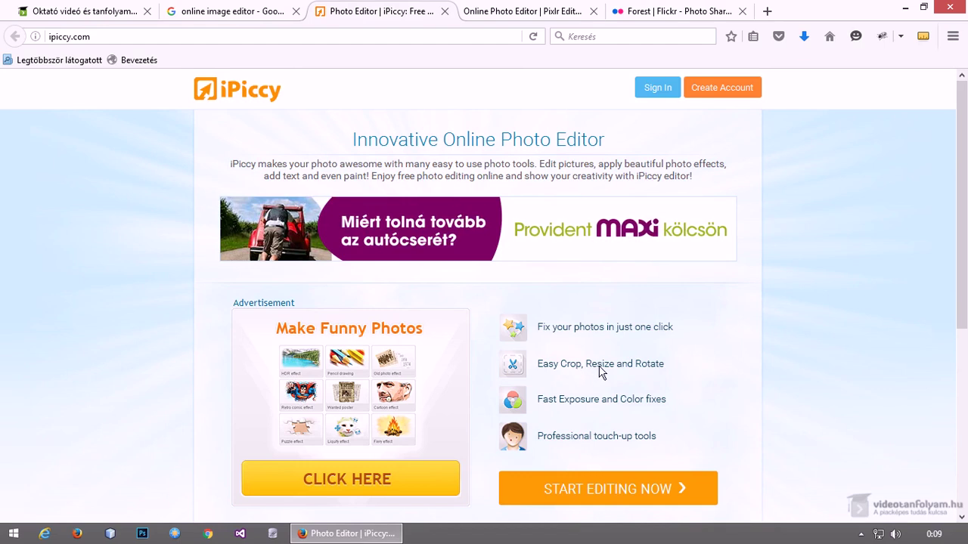
# Step: Try launching the iPiccy editor and dismiss its Flash Player options menu
pyautogui.click(612, 490)
pyautogui.rightClick(251, 203)
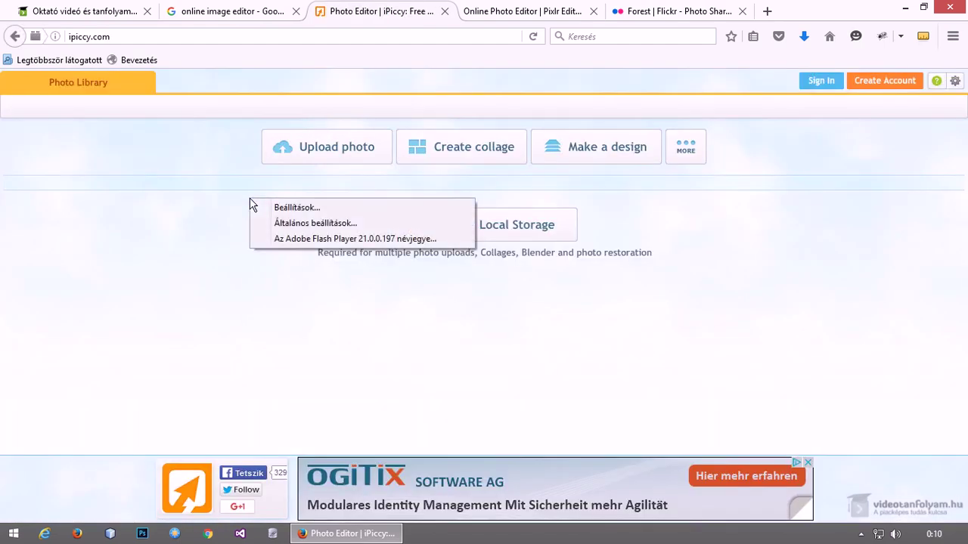
pyautogui.click(168, 209)
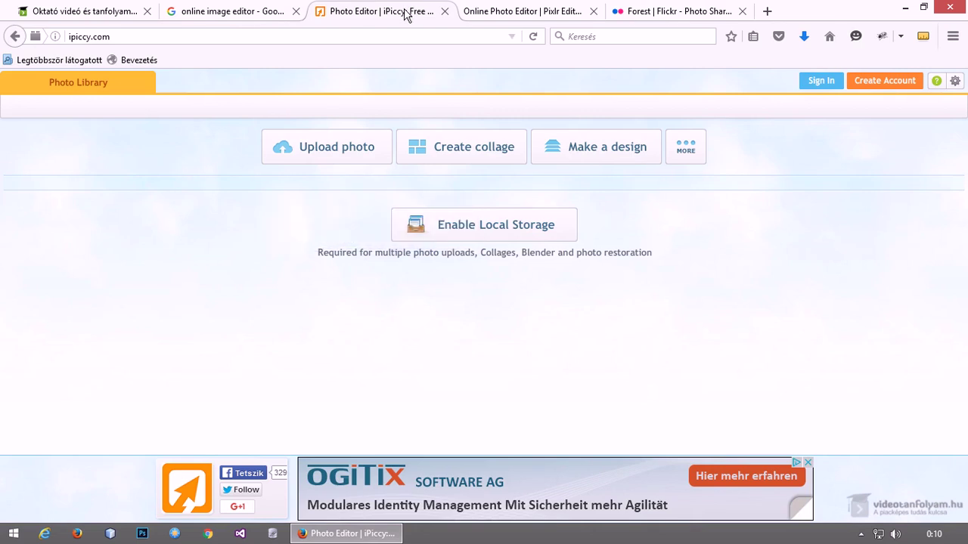
# Step: Close the iPiccy tab and return to the top of the online image editor results
pyautogui.middleClick(407, 15)
pyautogui.scroll(-5, 277, 265)
pyautogui.scroll(-2, 265, 305)
pyautogui.scroll(5, 290, 313)
pyautogui.scroll(3, 290, 315)
pyautogui.scroll(2, 288, 303)
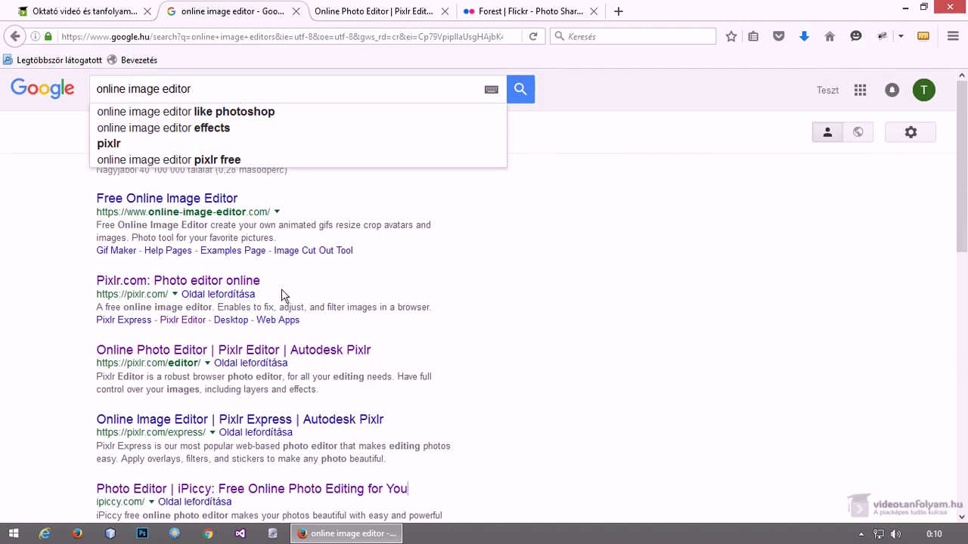